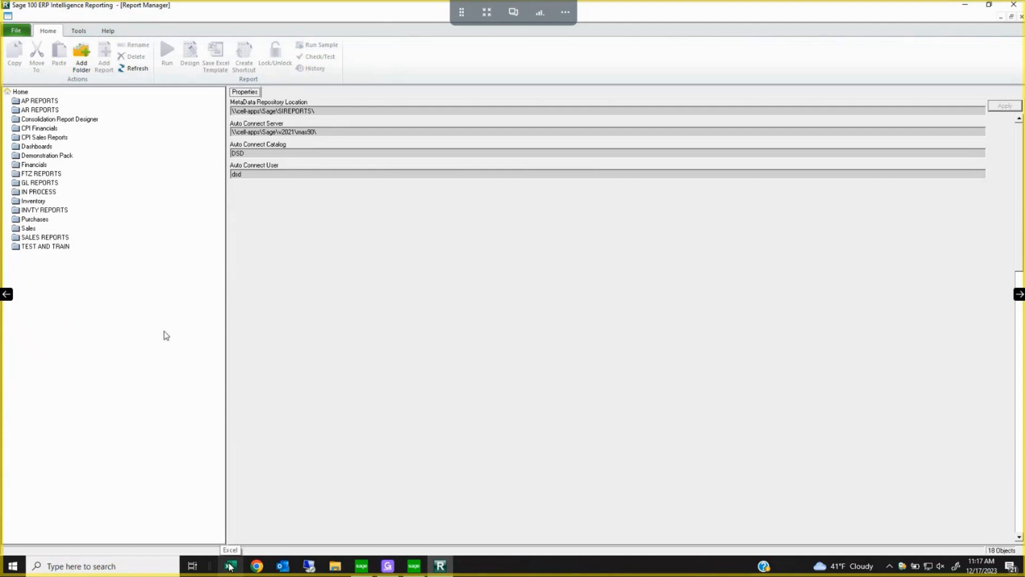
- Run the DSD_InvtyAgingReport from the INVTY REPORTS folder
click(47, 211)
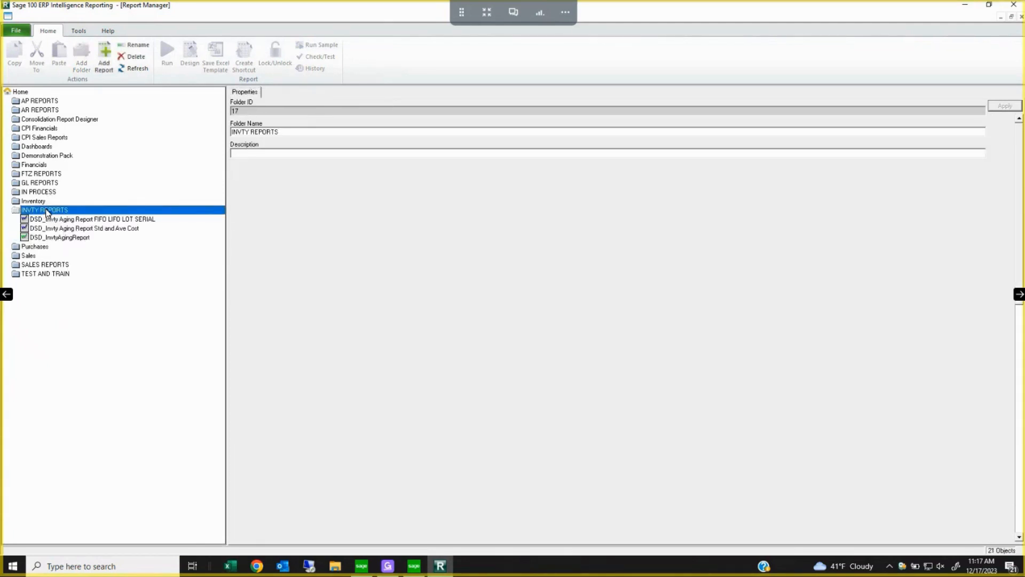
click(40, 239)
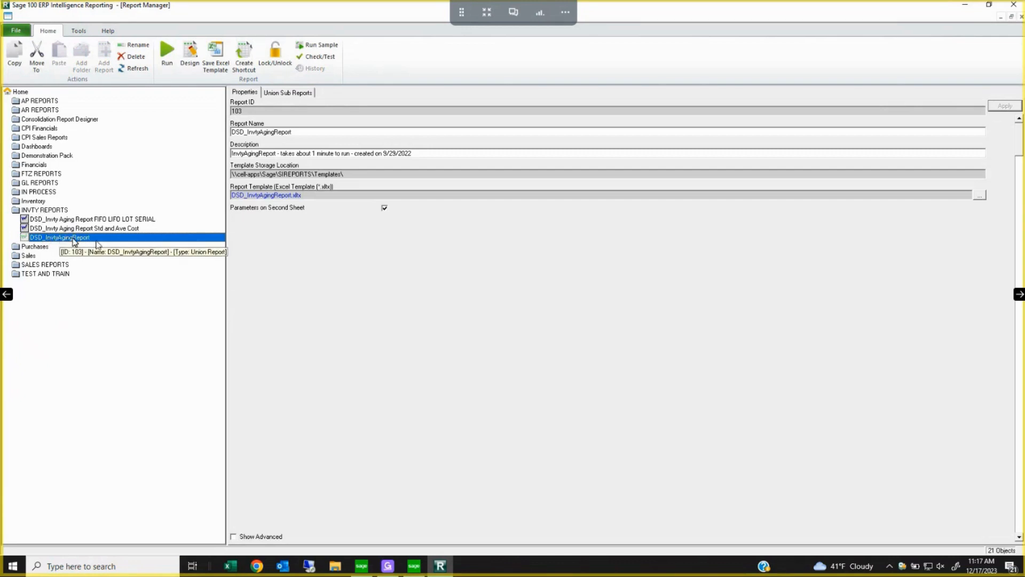
click(167, 55)
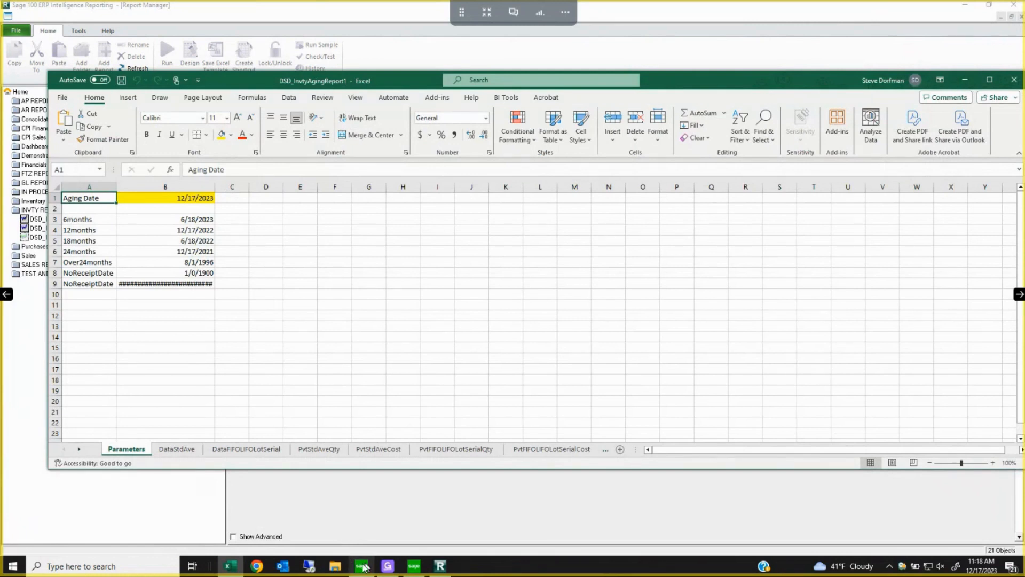
- Switch to Sage 100, preview the Inventory Valuation Report sorted by product line, and show its last page at page width
mouse_move(363, 567)
click(359, 516)
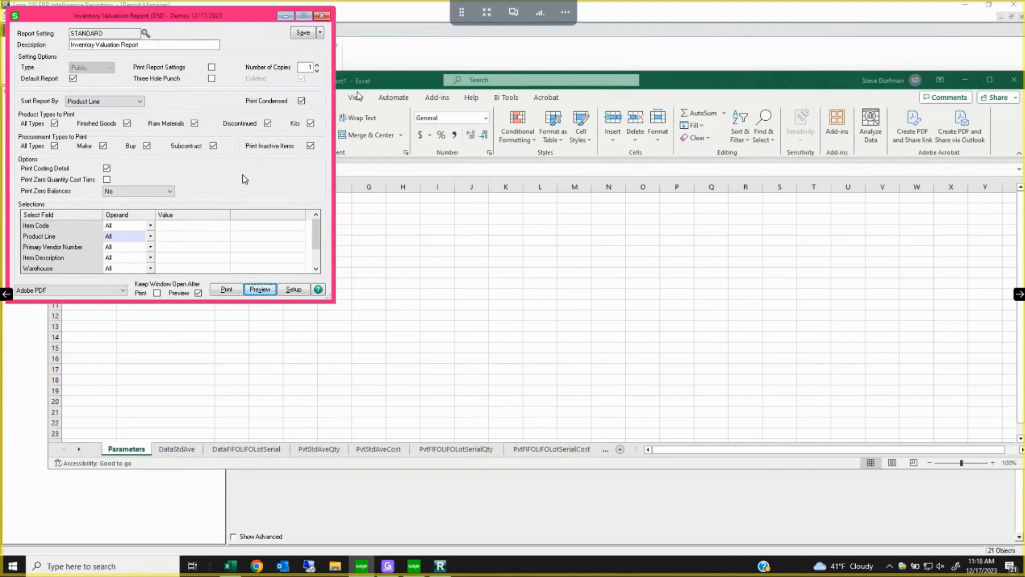
click(260, 289)
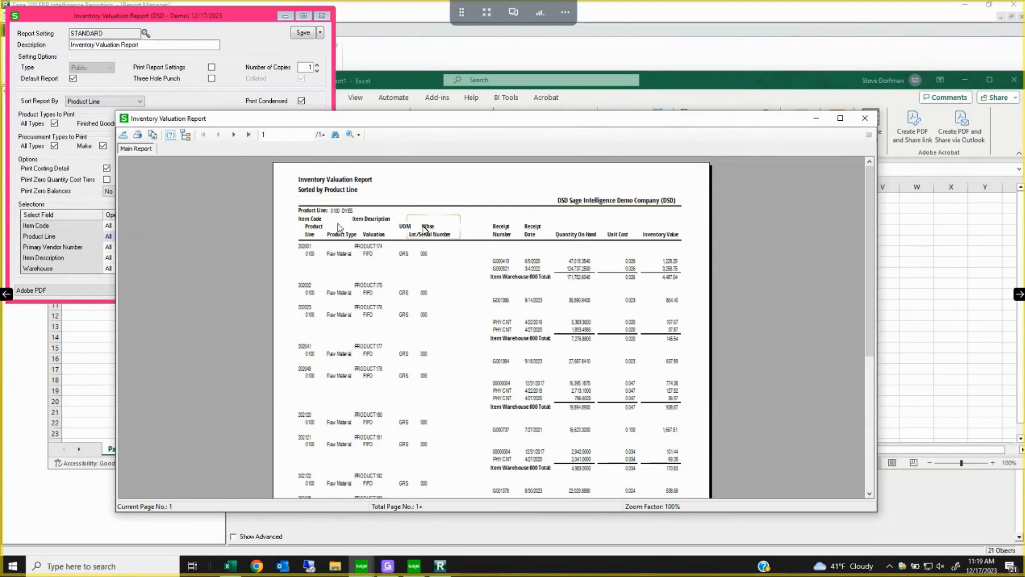
click(248, 136)
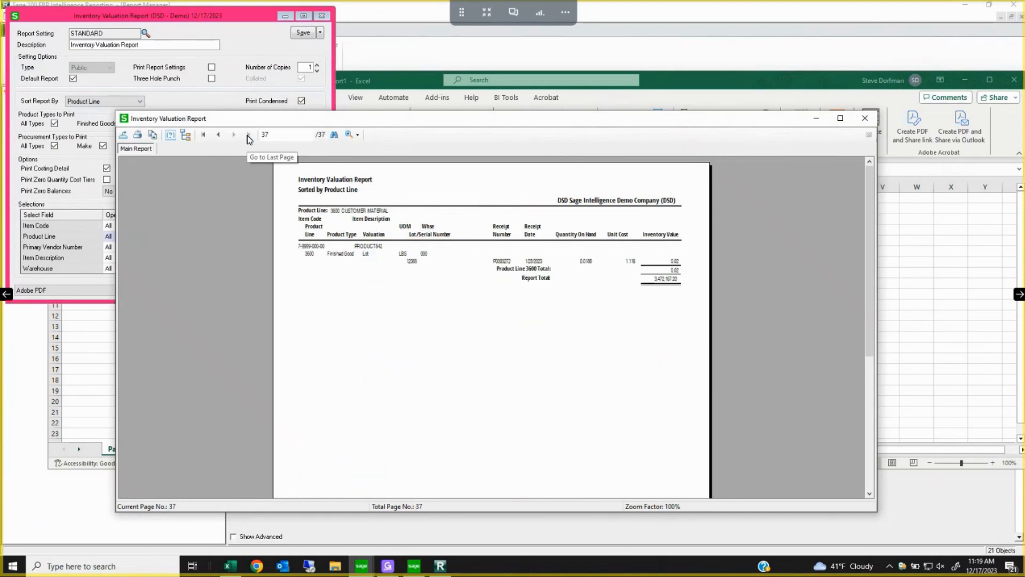
click(358, 135)
click(364, 147)
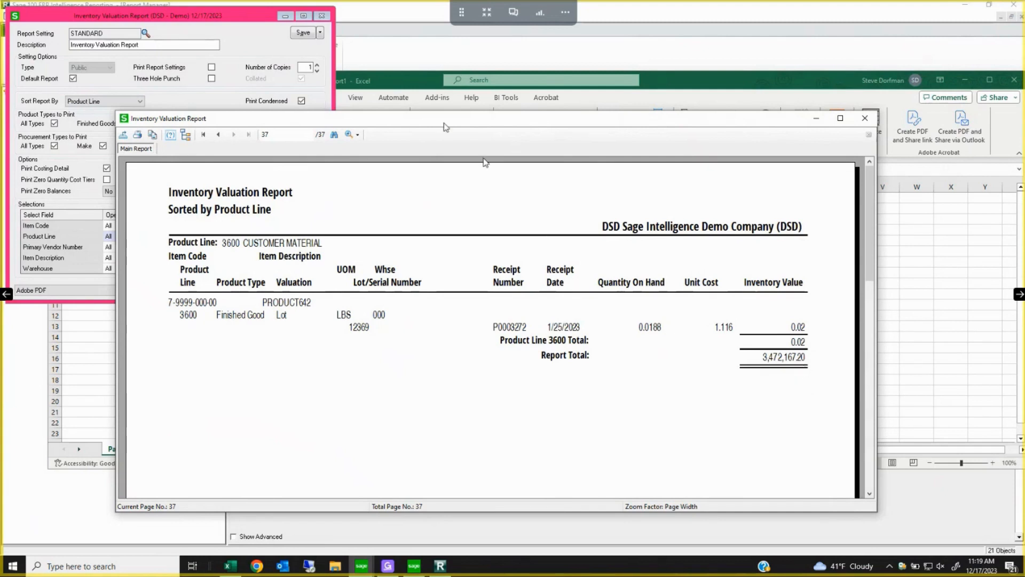
- Switch to the Excel aging workbook and examine the standard/average and FIFO/LIFO/lot/serial data sheets, both PvtStdAve sheets and PvtFIFOLIFOLotSerialQty
click(672, 84)
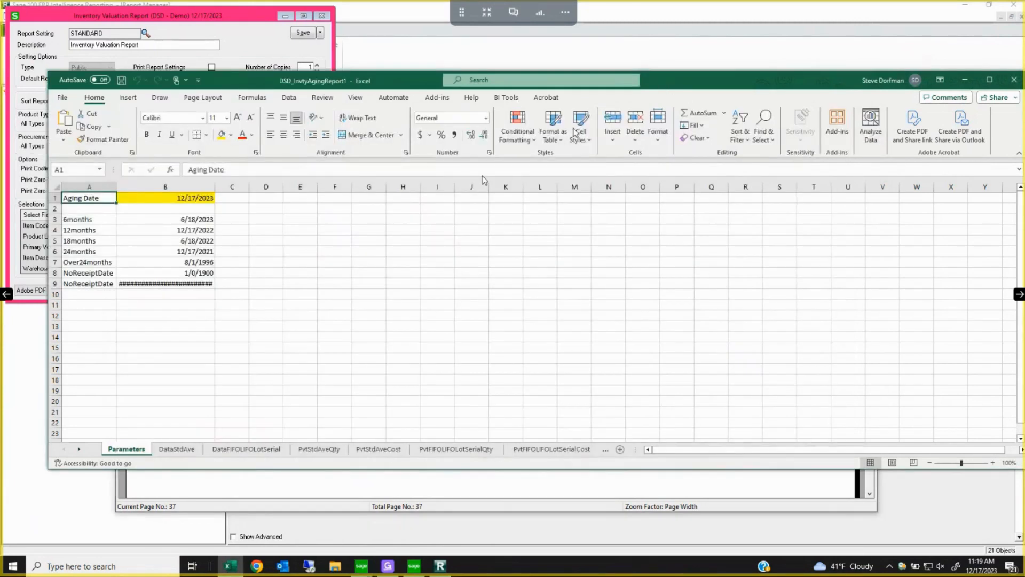
click(180, 452)
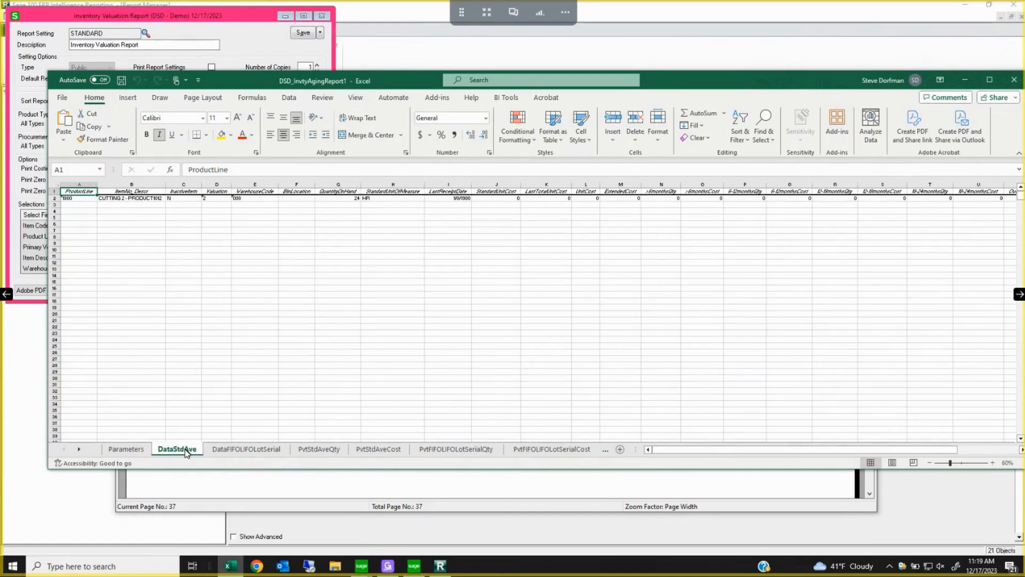
click(229, 452)
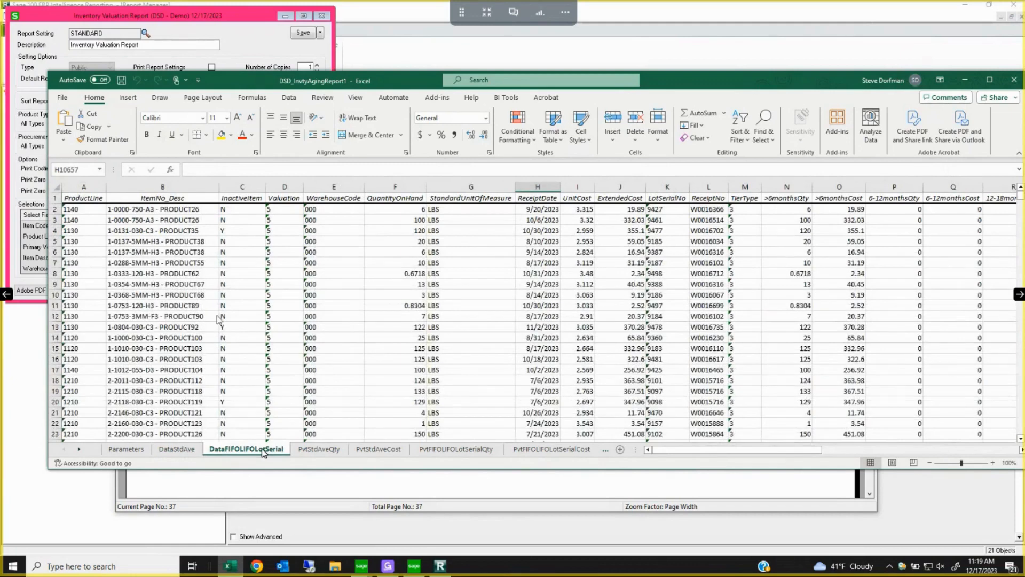
click(332, 451)
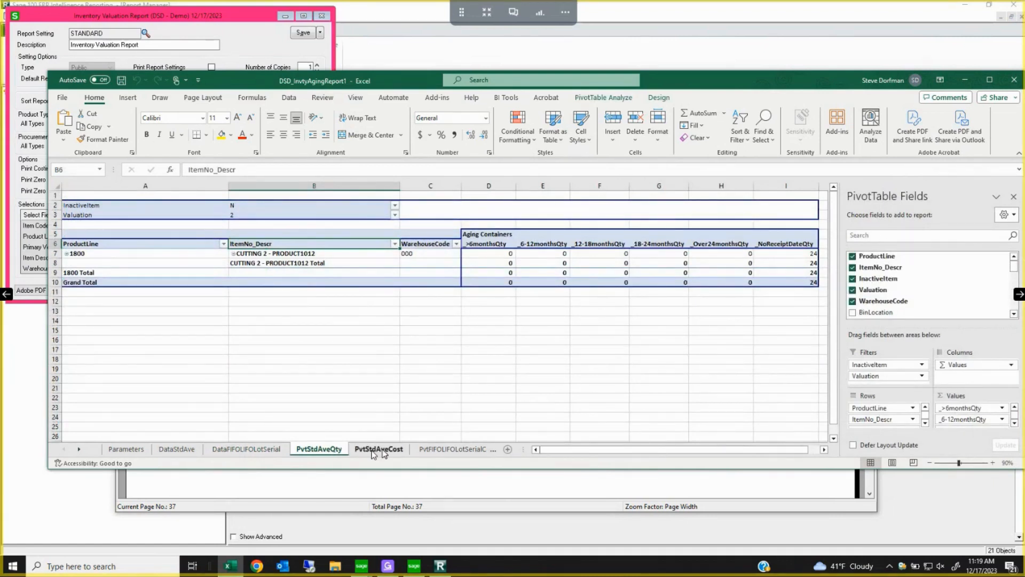
click(374, 451)
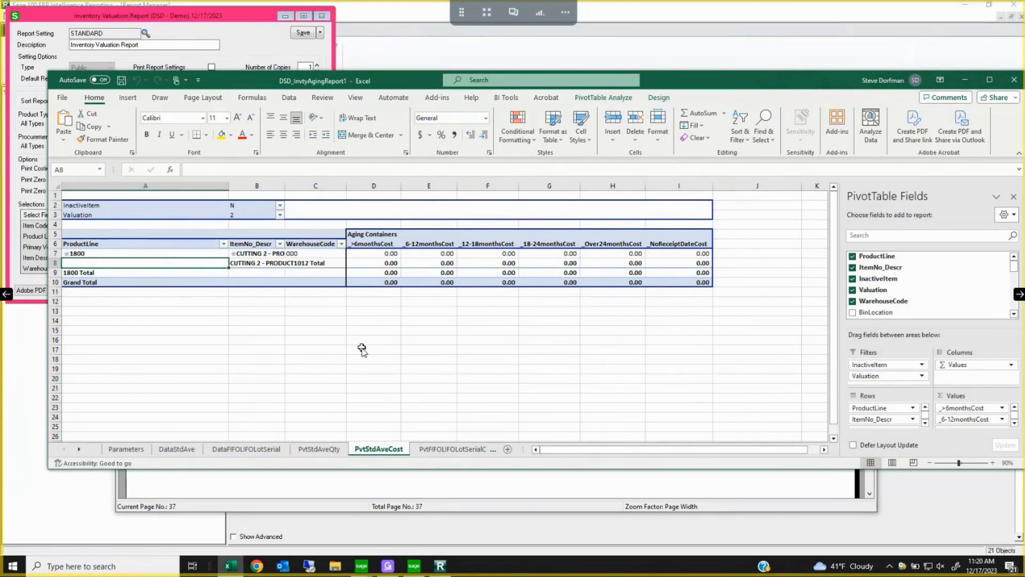
click(431, 448)
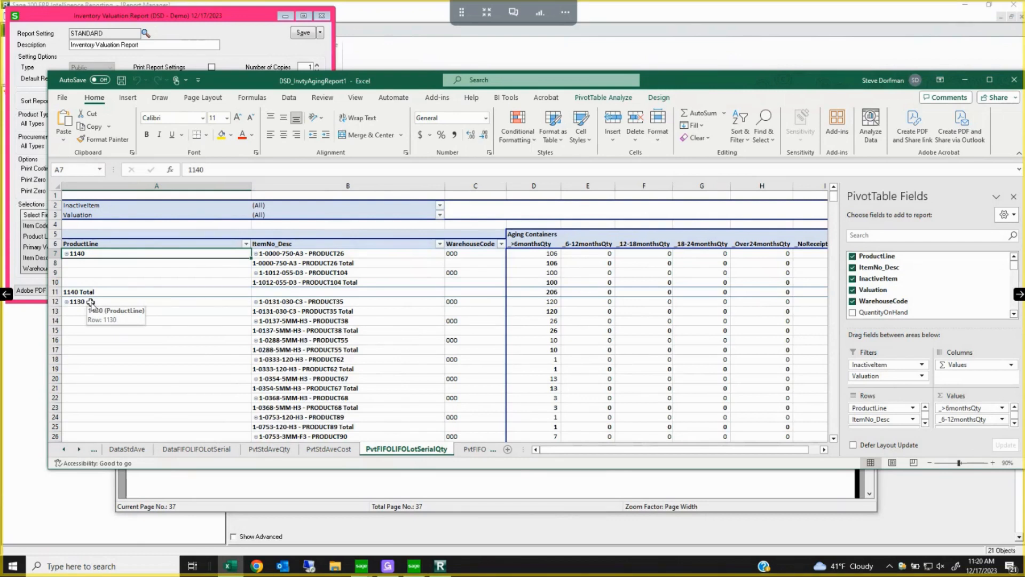
- Sum the Grand Total row's aging costs on the PvtFIFOLIFOLotSerialCost sheet and compare the sum with the Inventory Valuation Report total
click(472, 449)
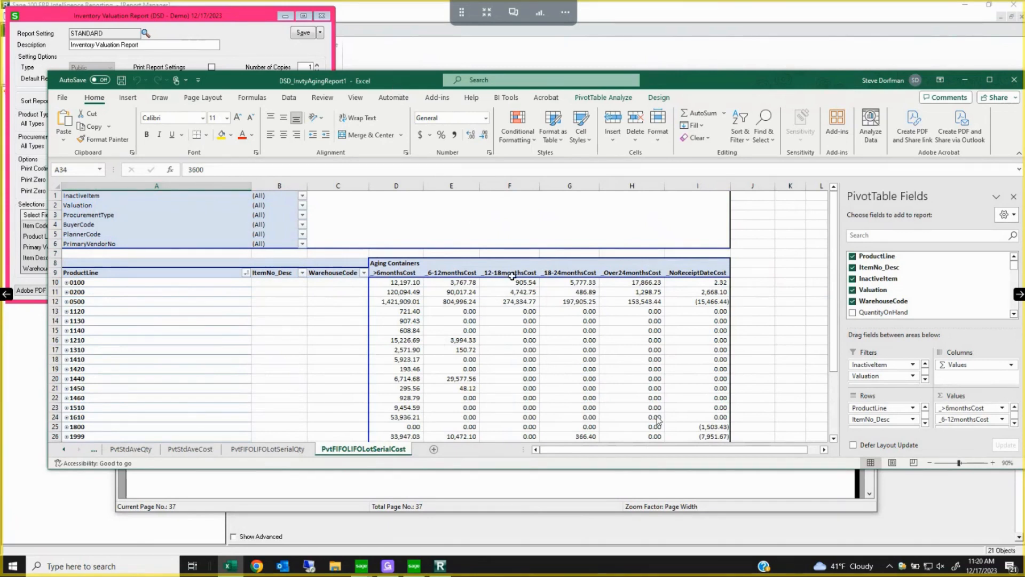
click(833, 438)
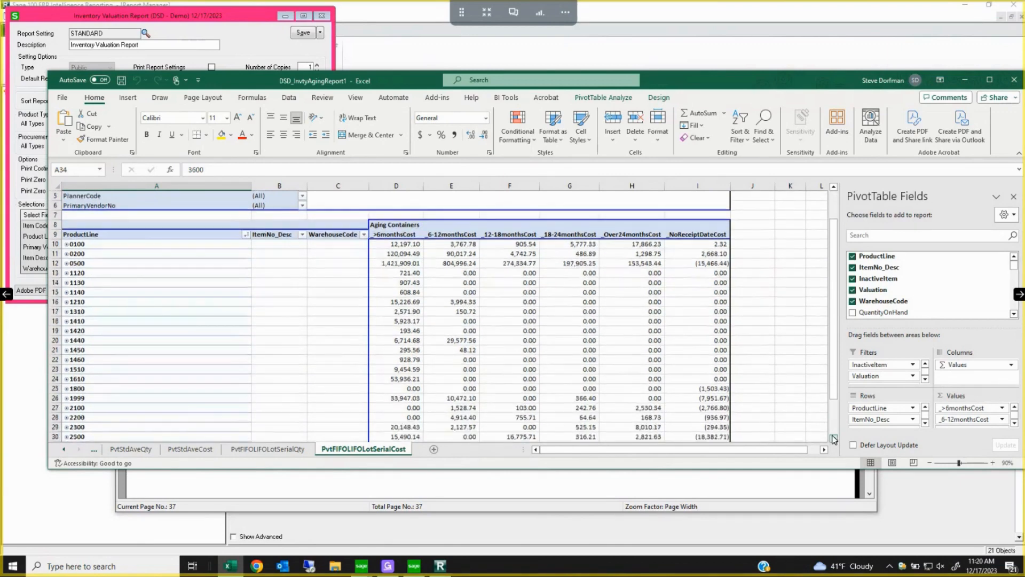
click(834, 439)
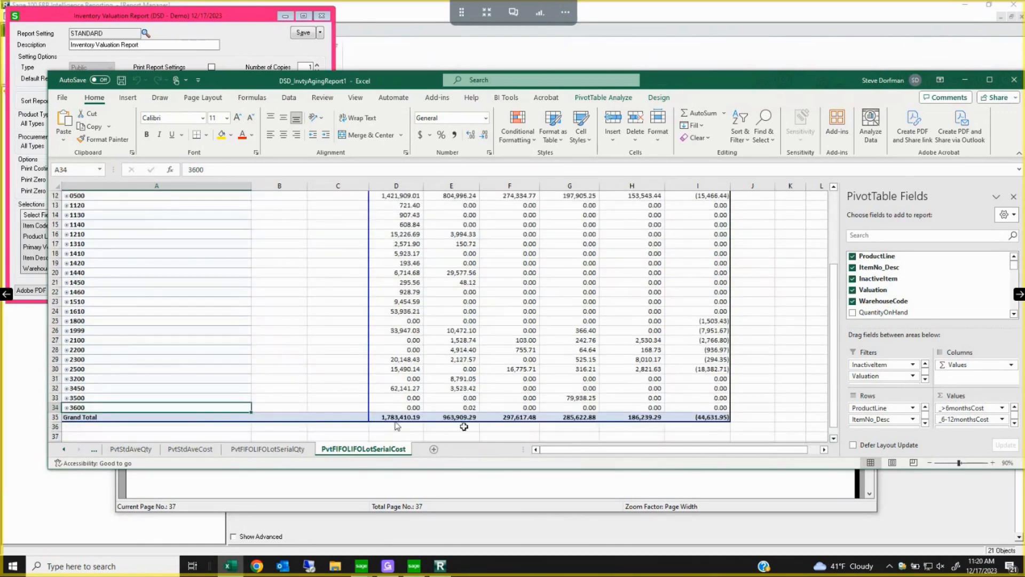
drag(394, 419, 695, 416)
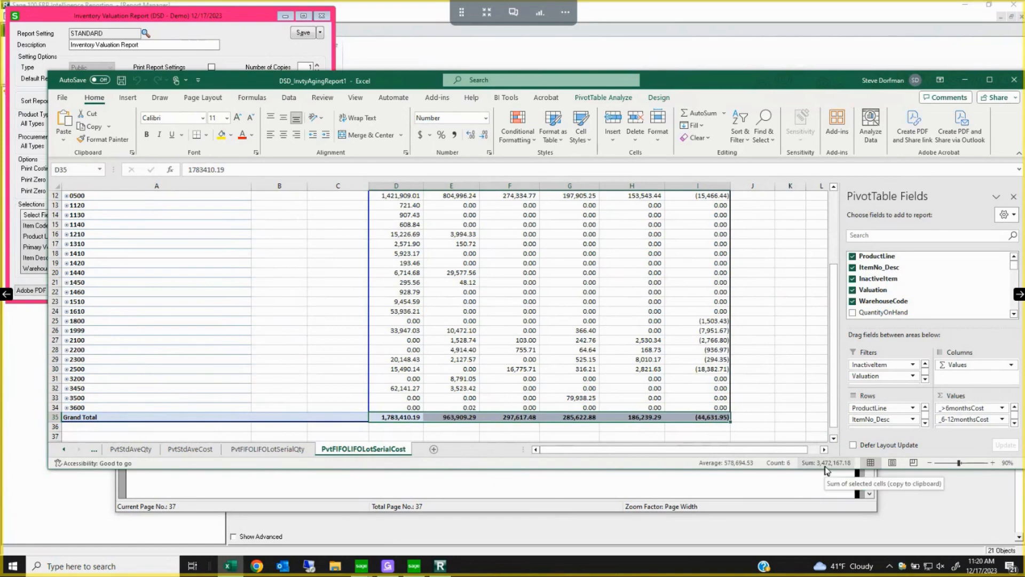
click(800, 492)
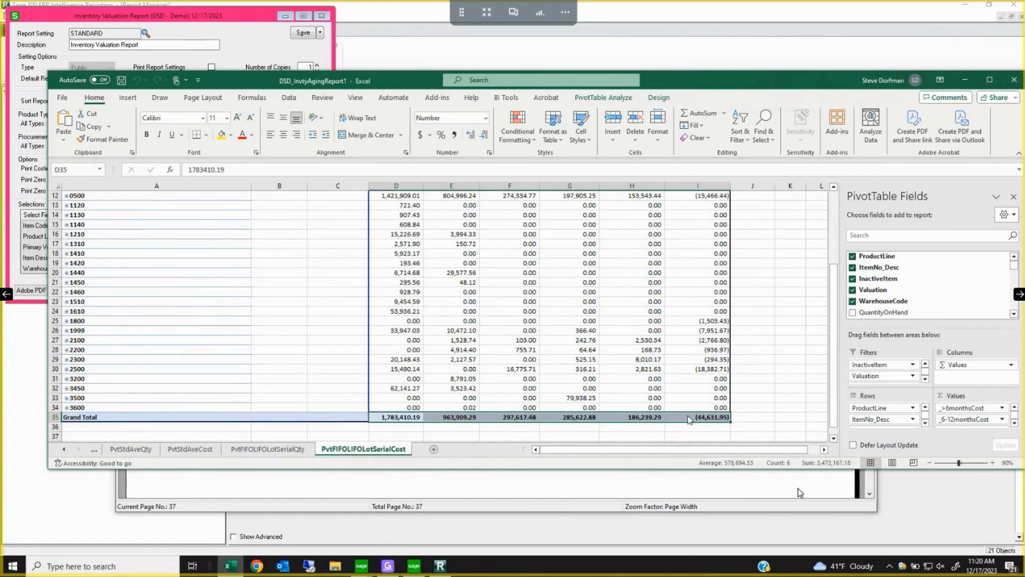
click(777, 358)
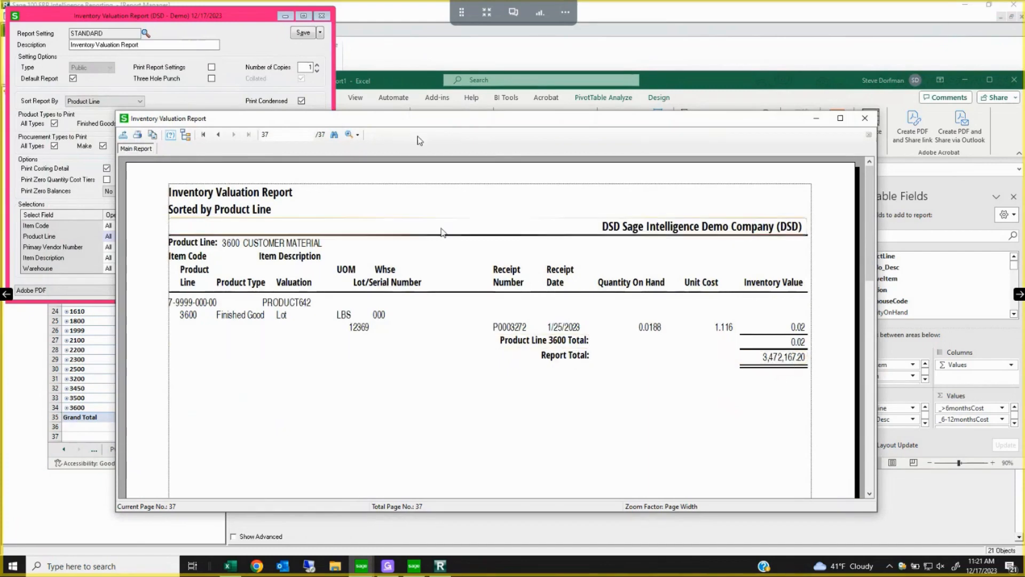
- Return to the aging workbook, maximize it, and check the choices of the InactiveItem filter without changing it
click(409, 86)
drag(836, 284, 835, 188)
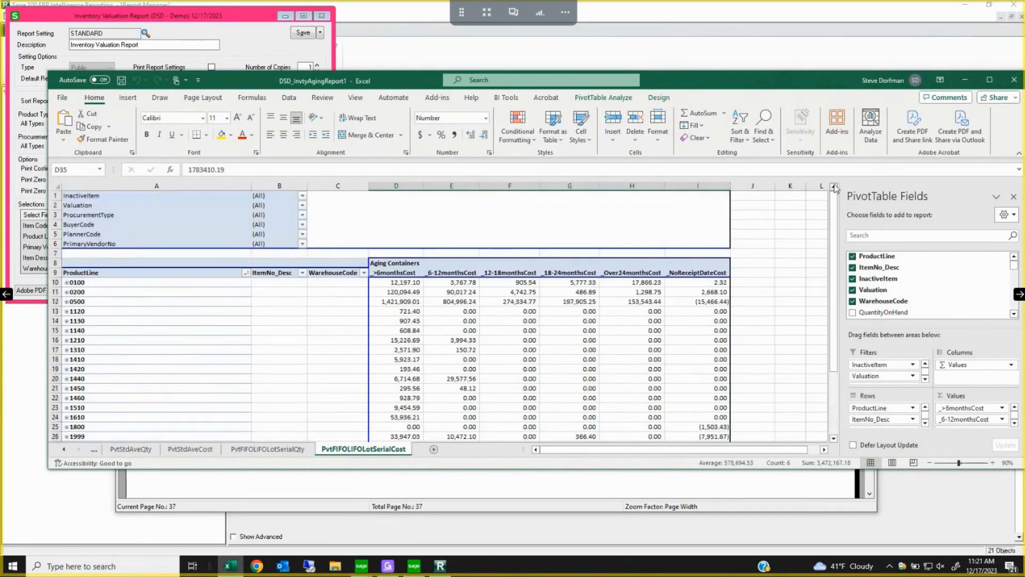
click(990, 81)
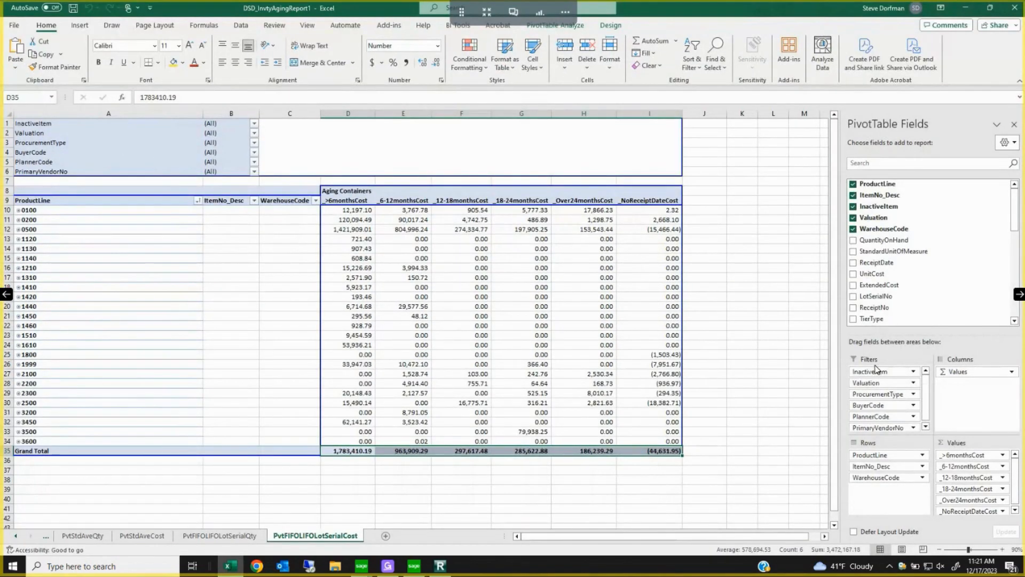
click(255, 126)
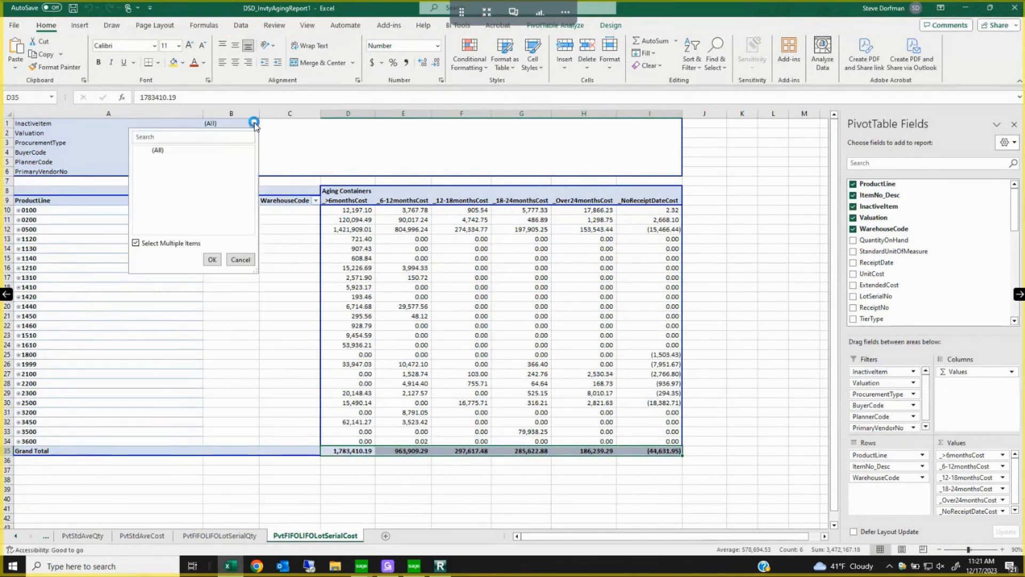
click(255, 126)
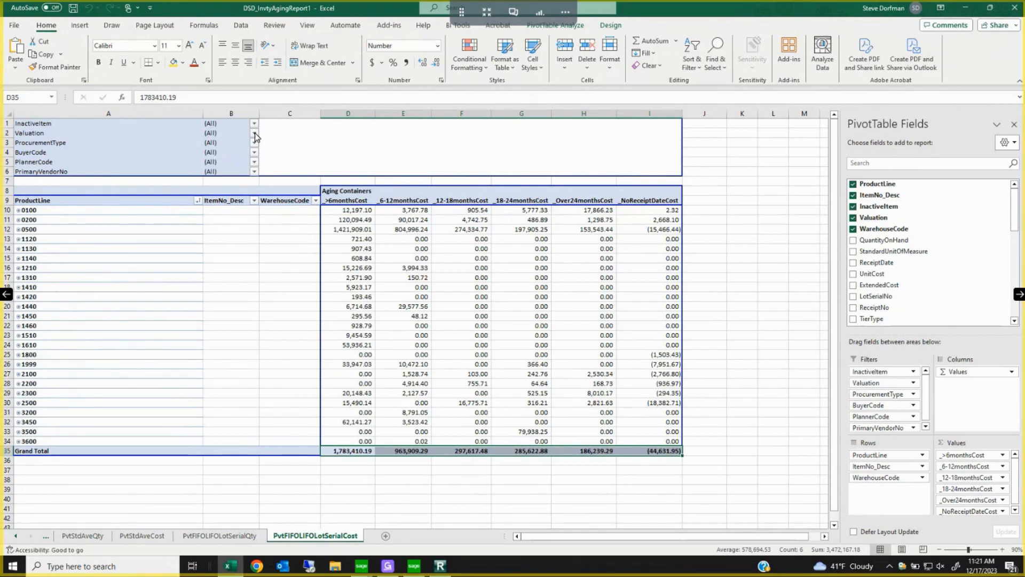
- Filter the cost pivot table to valuation 5 only by excluding valuation 3
click(255, 134)
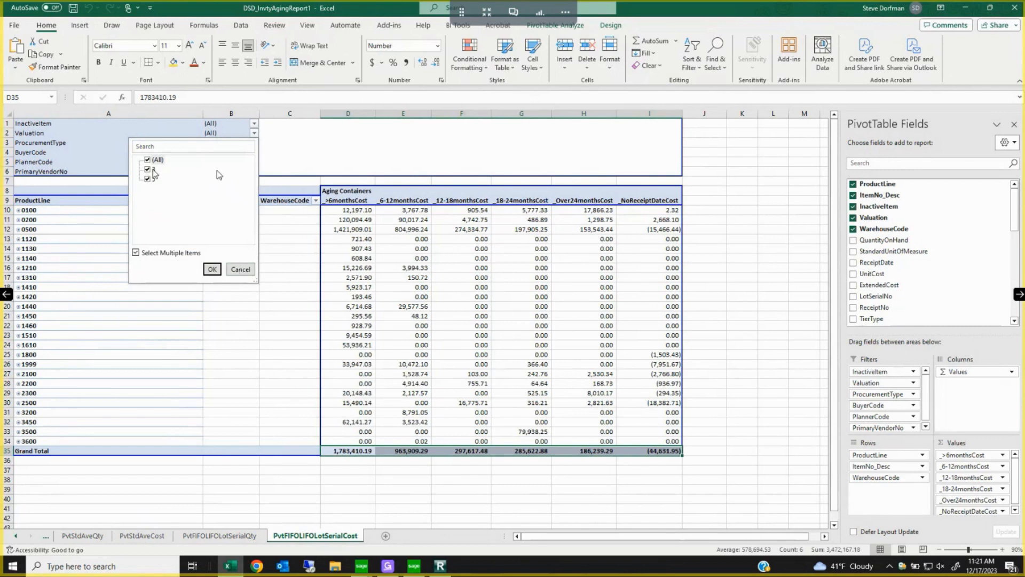
click(149, 169)
click(212, 269)
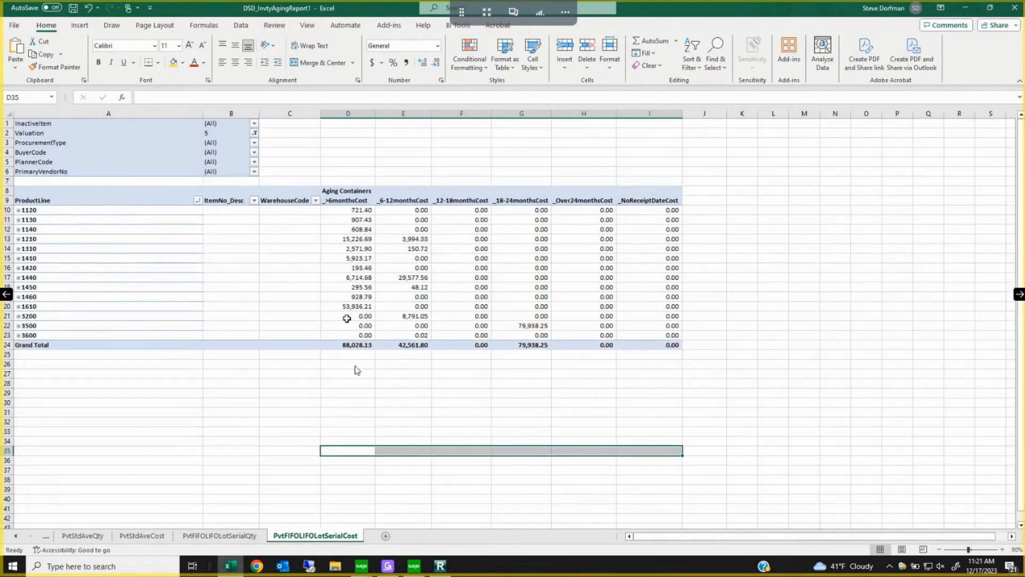
- Include valuation 3 again in the cost pivot table's Valuation filter
click(255, 133)
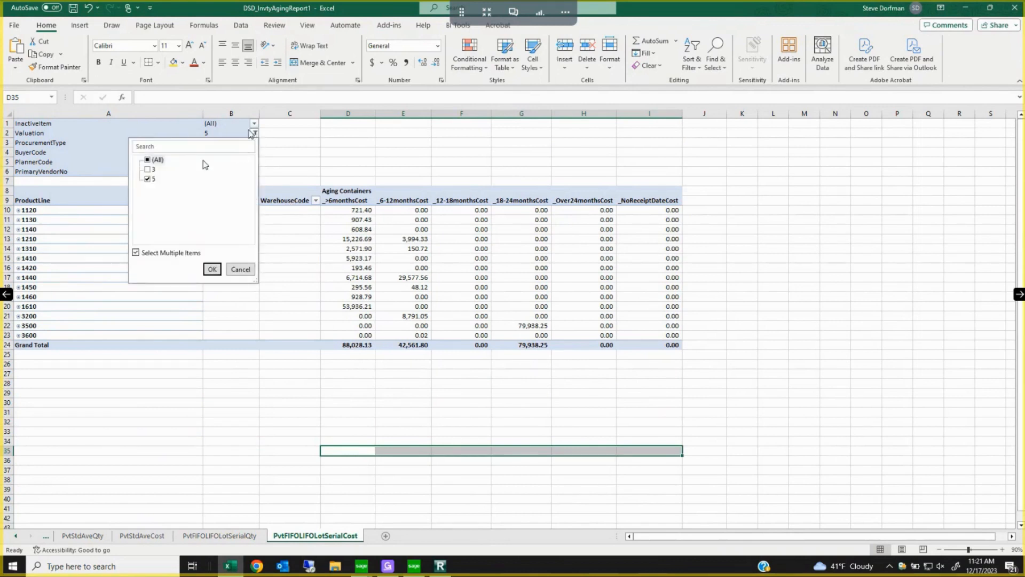
click(150, 170)
click(213, 269)
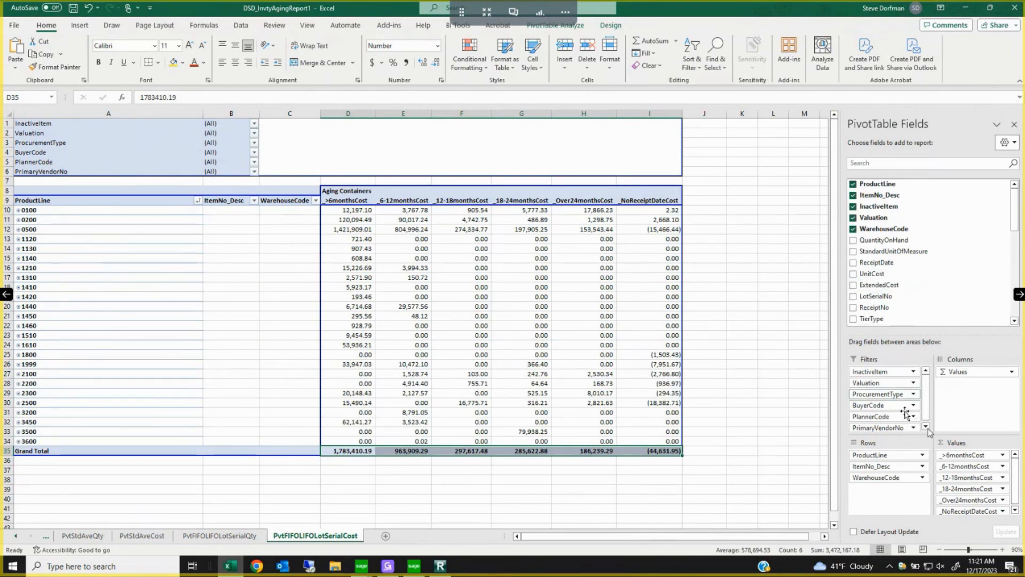
- Review the available pivot fields and expand product line 0200 and its item 301010 - PRODUCT245 to the warehouse level
scroll(1017, 231, down, 8)
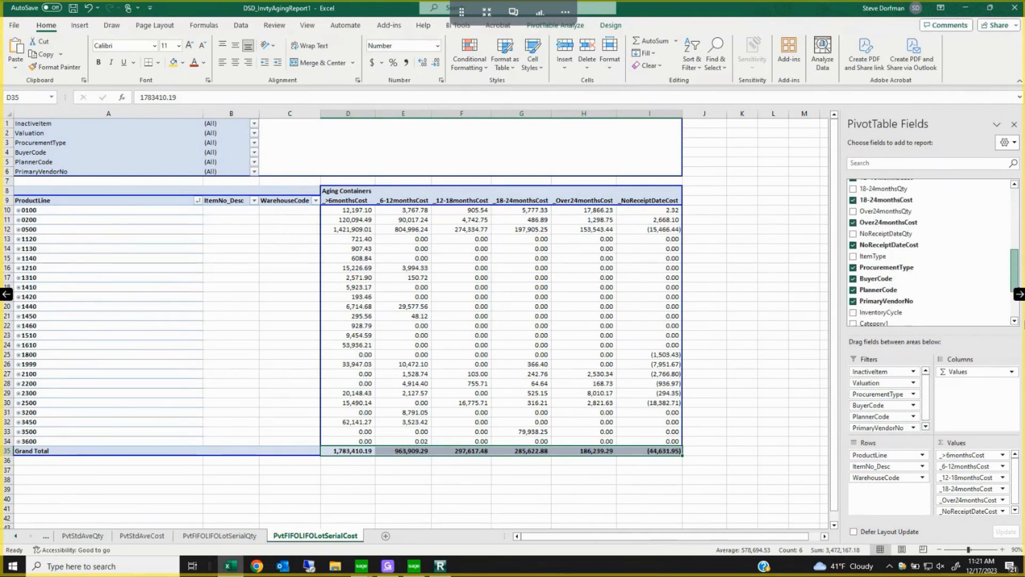
scroll(1016, 267, down, 2)
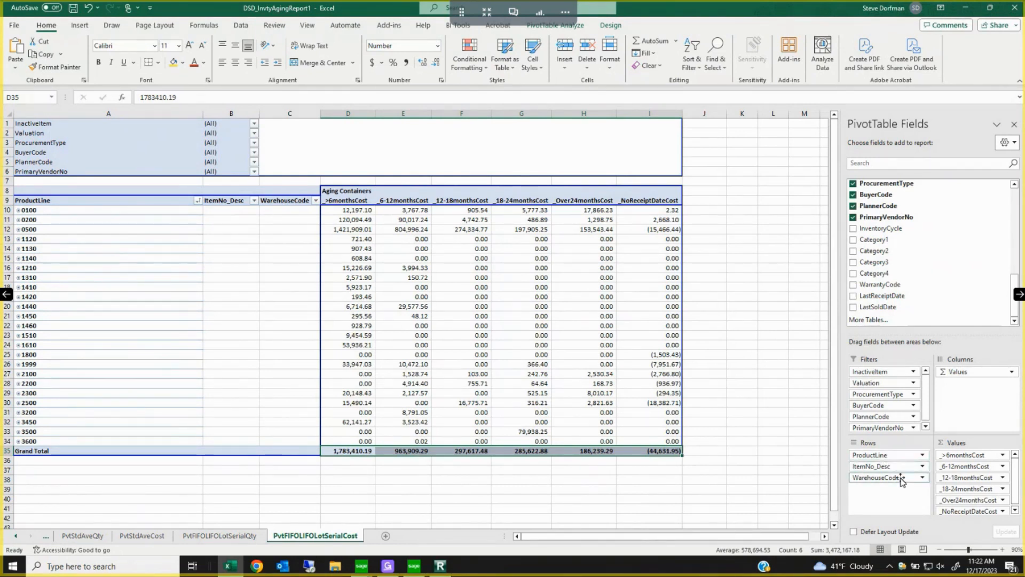
click(19, 220)
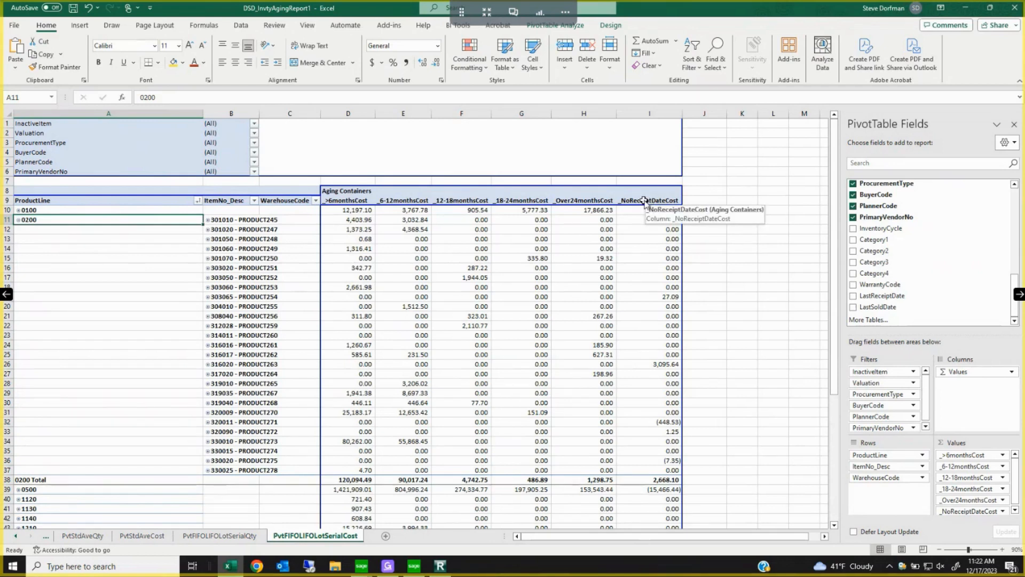
click(208, 220)
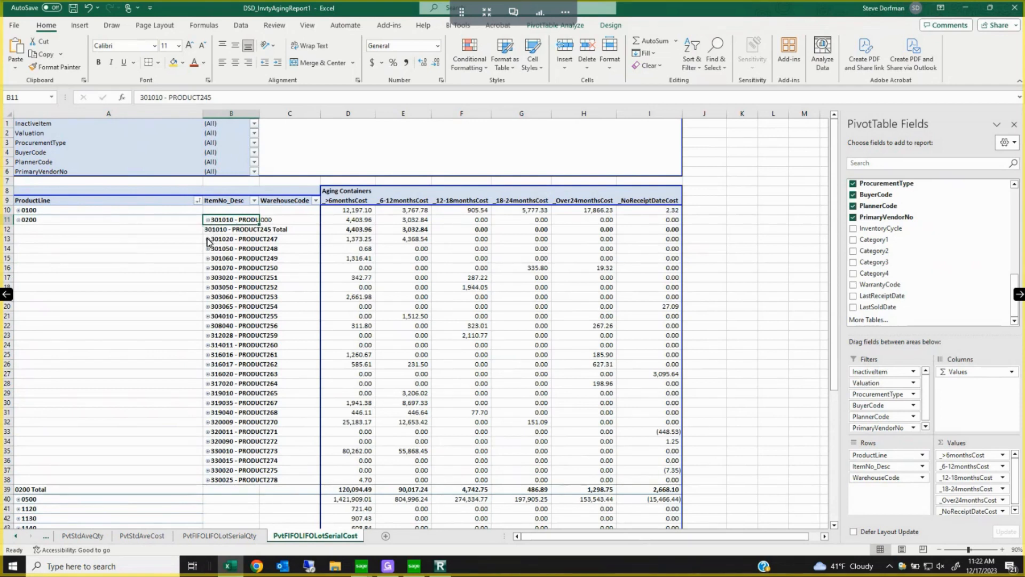
click(281, 220)
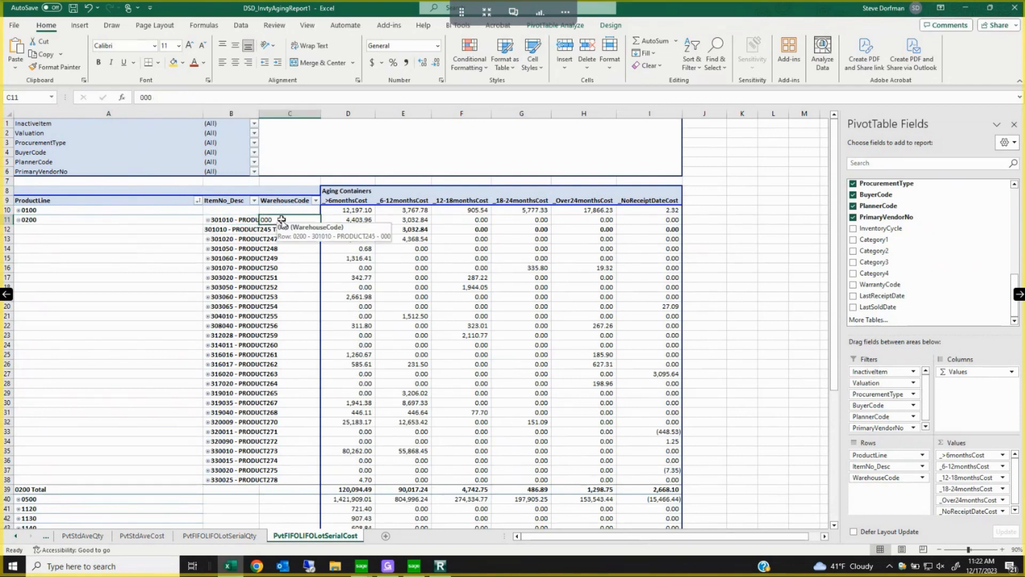
- Filter the WarehouseCode column of the cost pivot table to warehouse 000 only
click(317, 201)
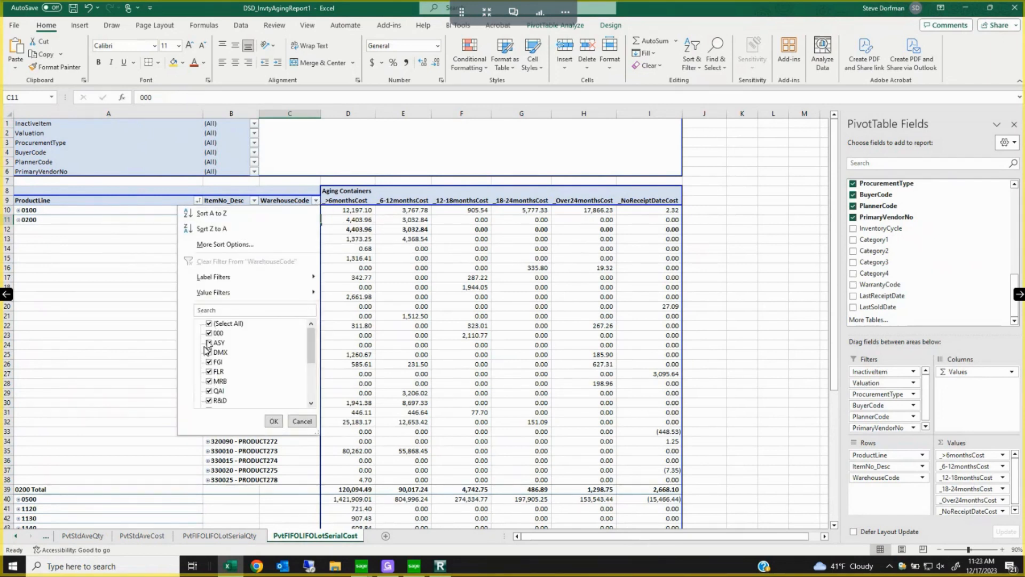
click(208, 324)
click(209, 333)
click(274, 422)
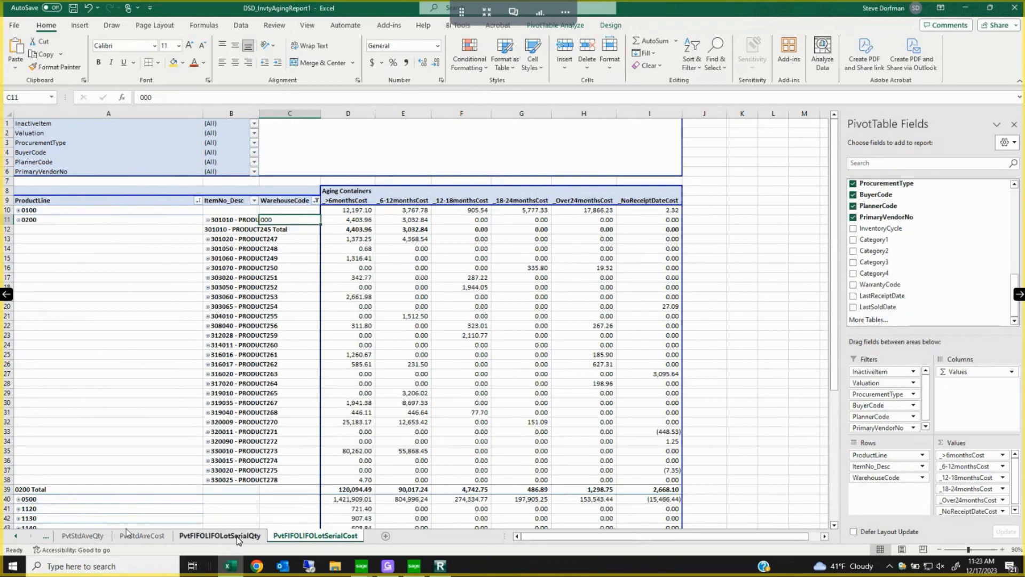
- Turn on column filters for the whole DataFIFOLIFOLotSerial data sheet
click(15, 536)
click(16, 537)
click(16, 537)
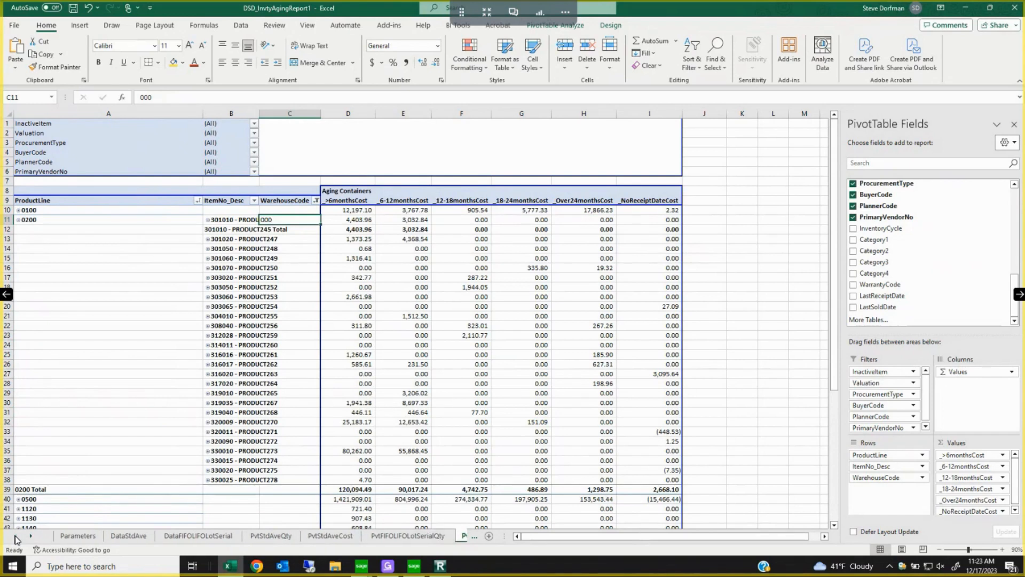
click(209, 537)
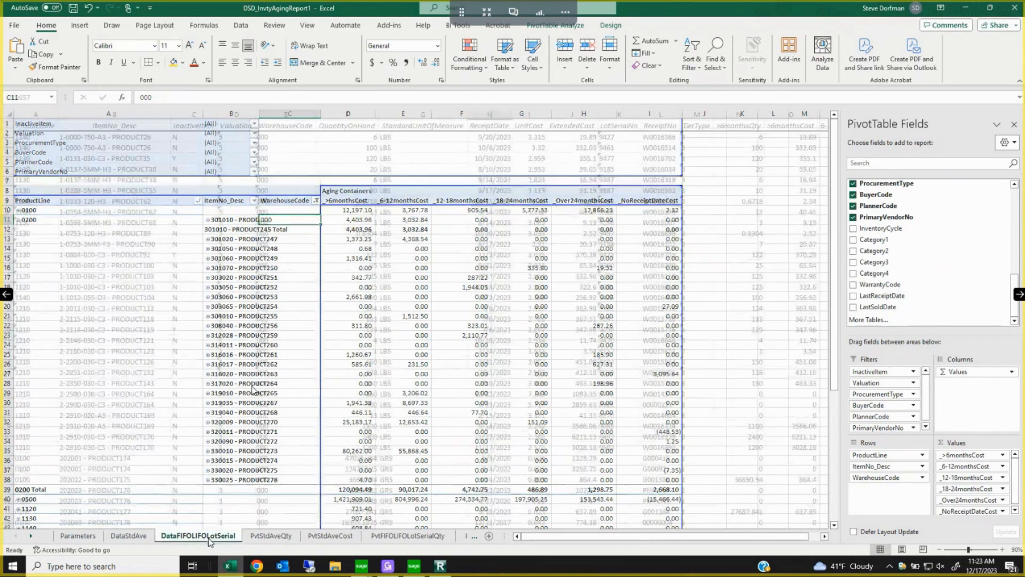
click(7, 115)
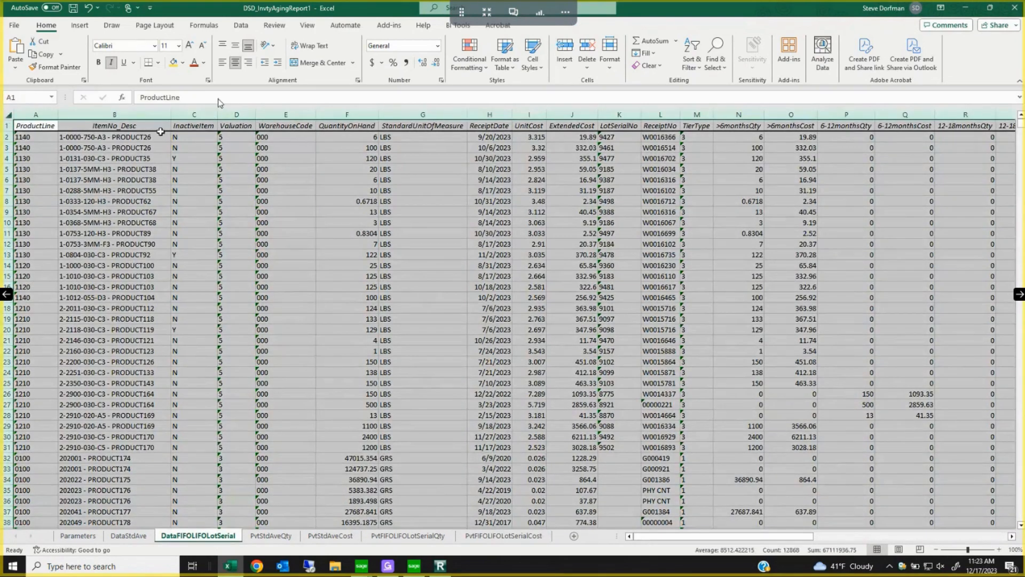
click(241, 27)
click(528, 60)
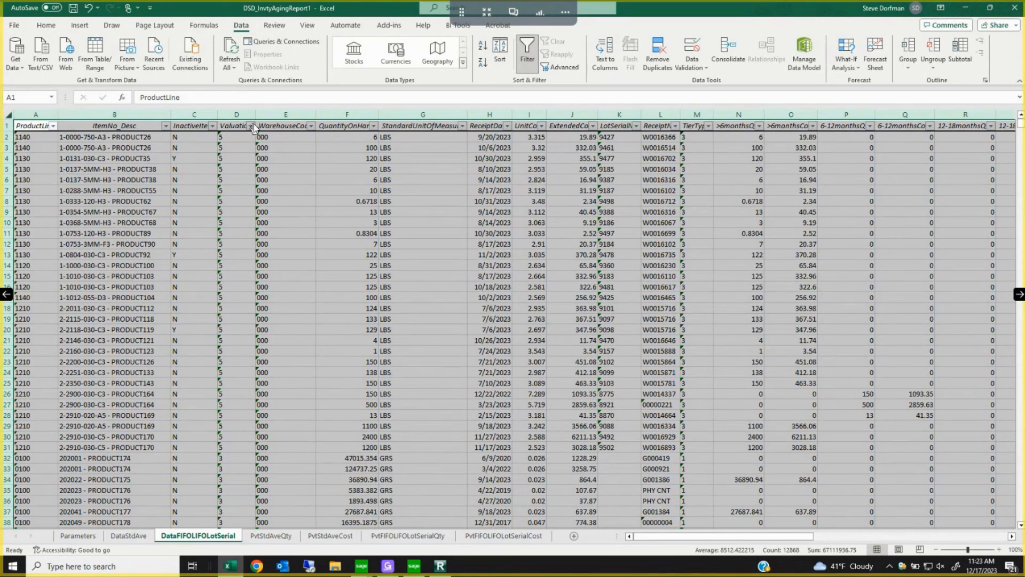
- Review the WarehouseCode and ReceiptDate filter choices, including the months under 2017, and examine the remaining data columns through LastSoldDate
click(311, 126)
click(311, 127)
click(507, 126)
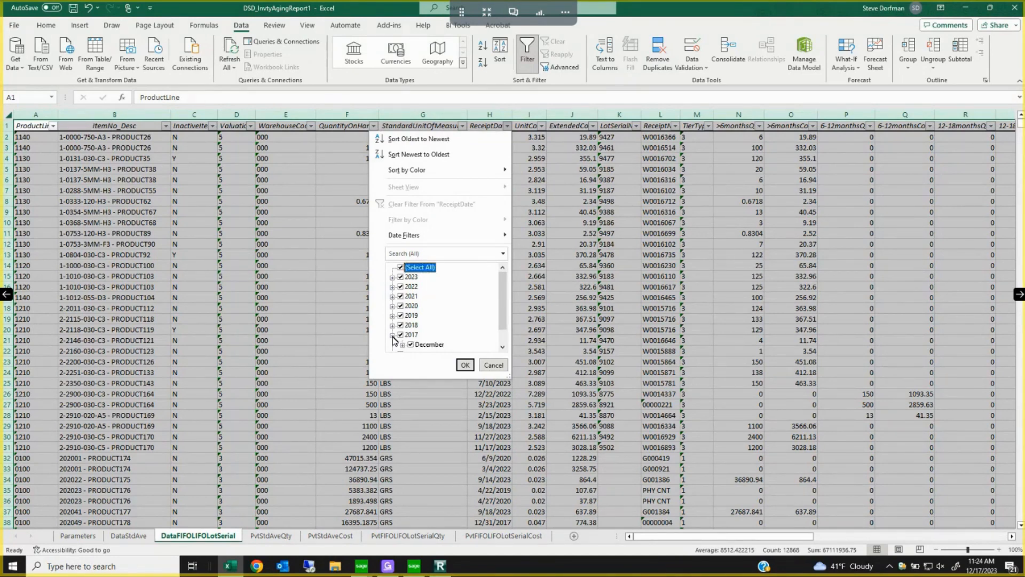
click(393, 336)
click(494, 365)
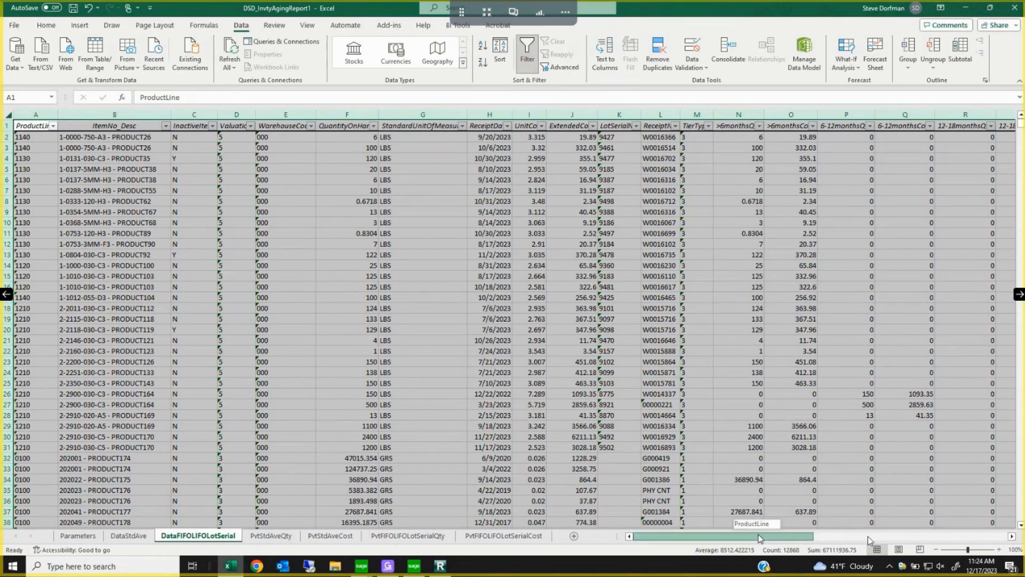
drag(759, 538, 954, 544)
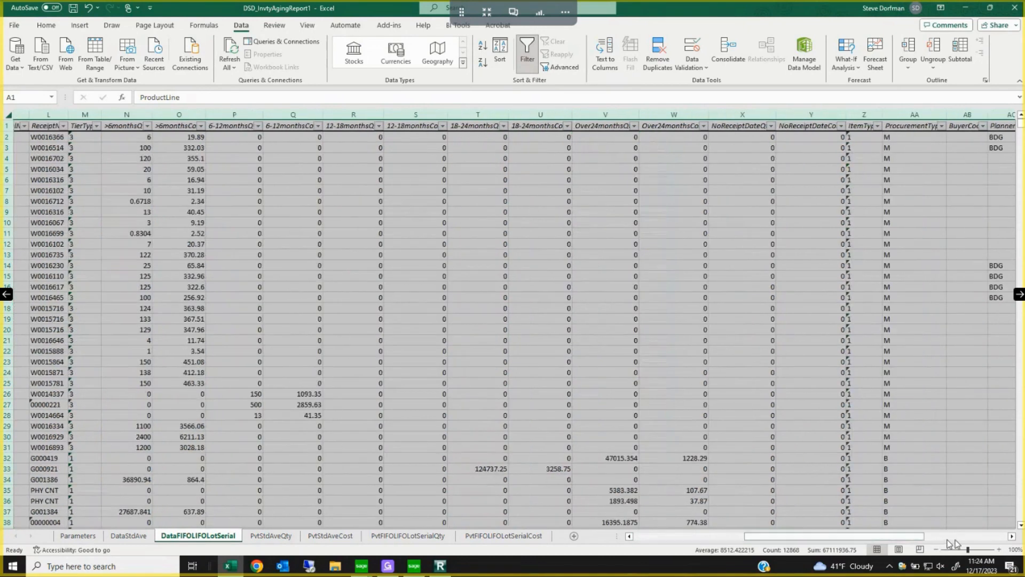
click(959, 539)
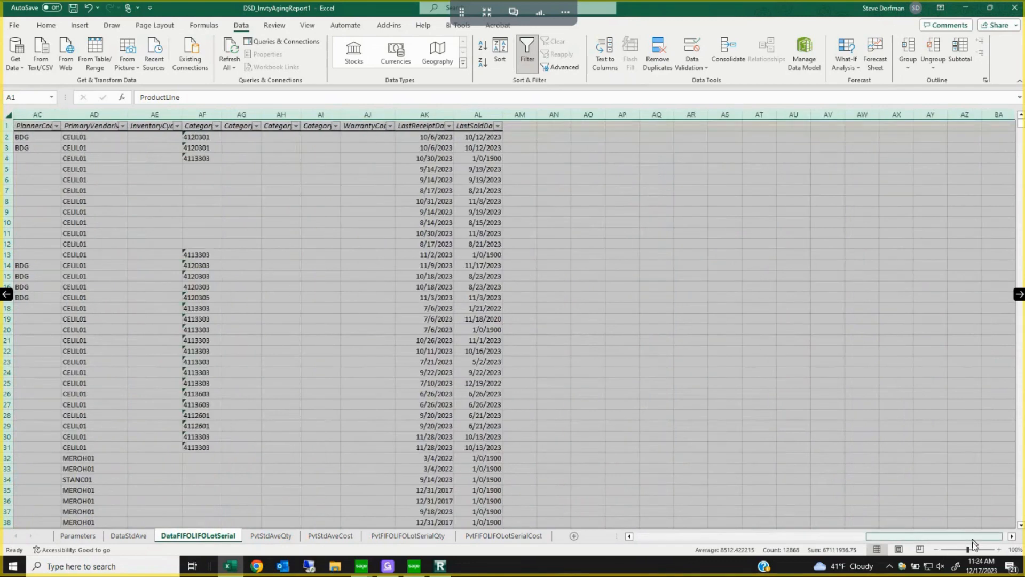